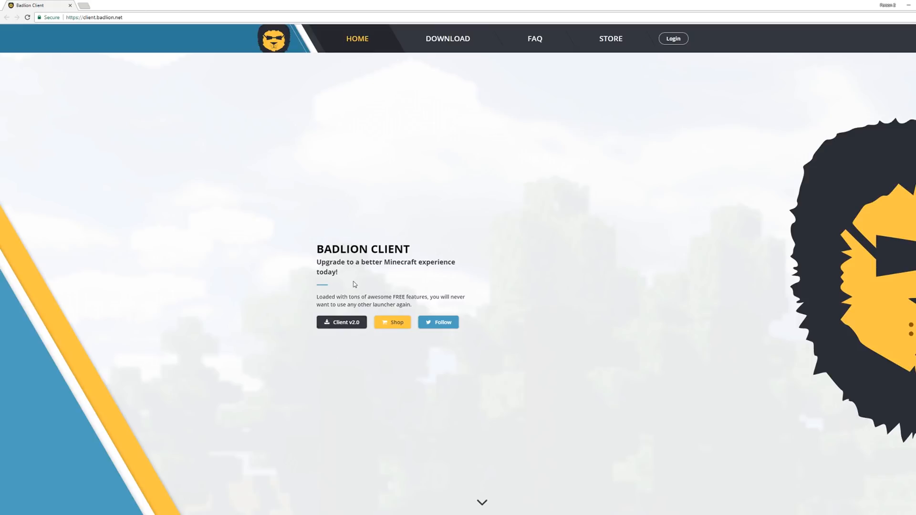
- Download the Client v2.0 installer and install it to the default C:\Program Files\Badlion Client folder
click(342, 322)
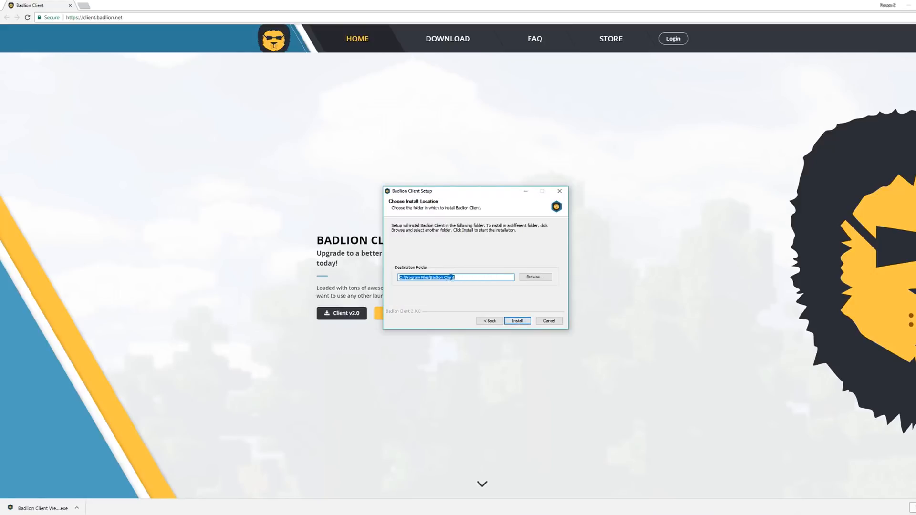
drag(399, 277, 459, 278)
click(462, 278)
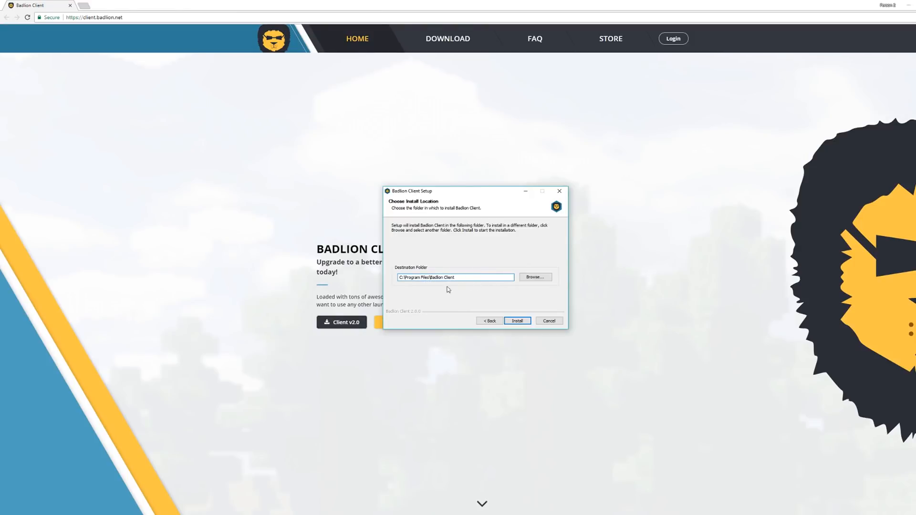
click(517, 320)
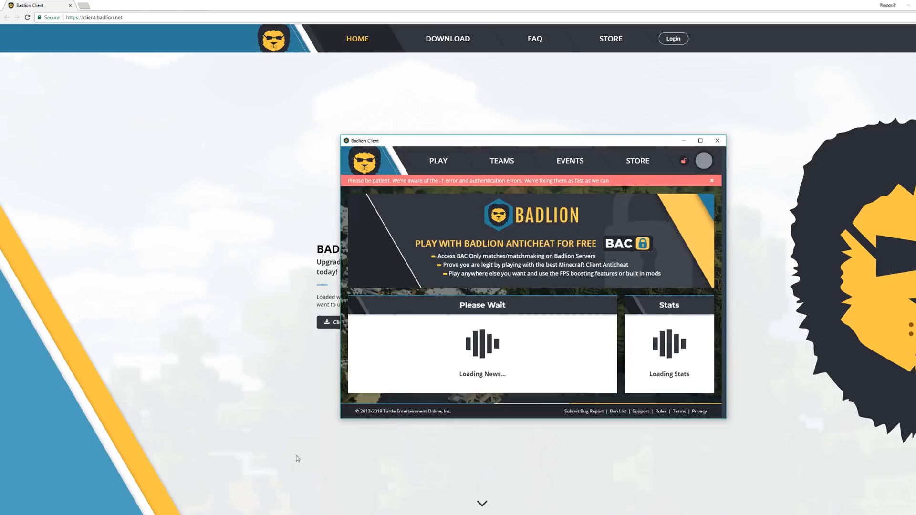
- Reposition the launcher window while its news article and player stats load
drag(448, 148, 408, 154)
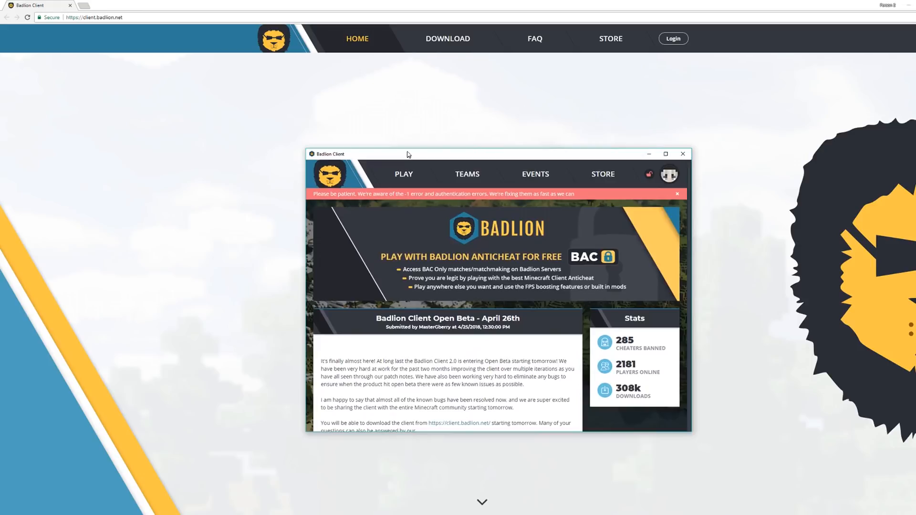
drag(408, 154, 348, 128)
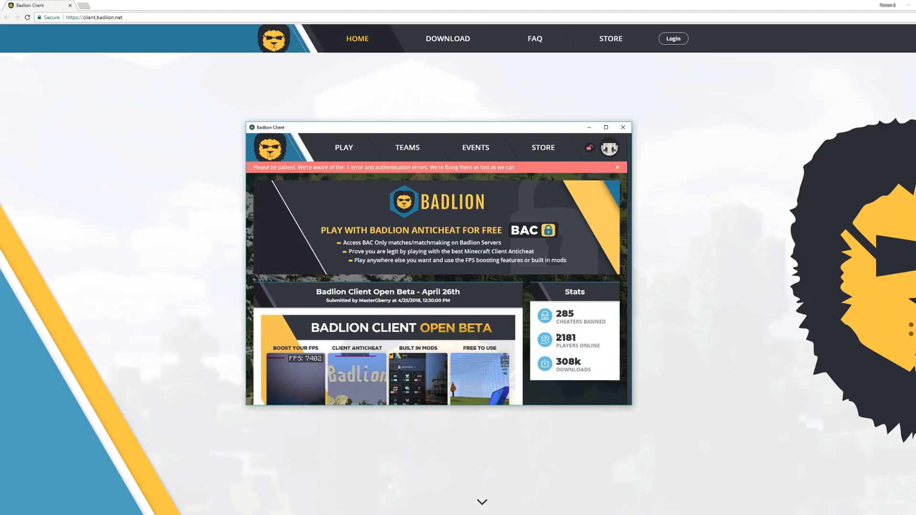
drag(589, 152, 628, 128)
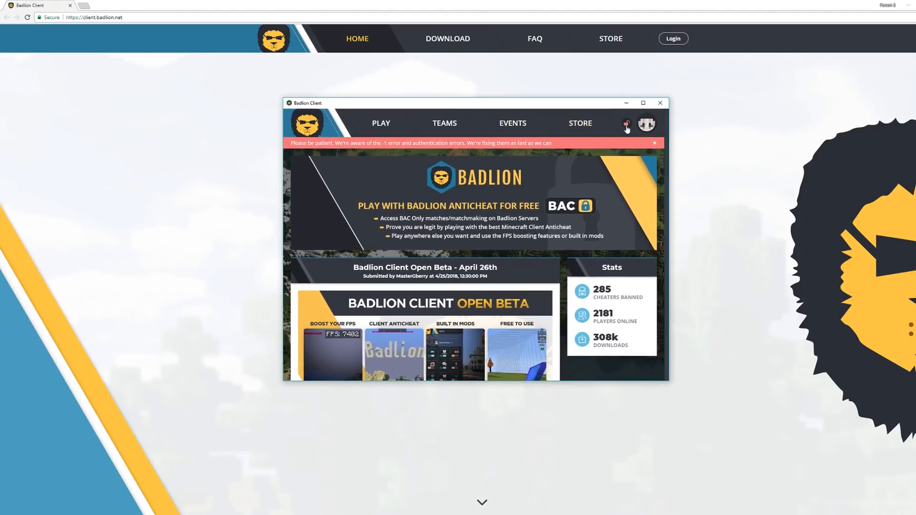
- Dismiss the error banner, toggle Use optifine, keep MC Version 1.8 and launch Minecraft
click(655, 144)
click(381, 123)
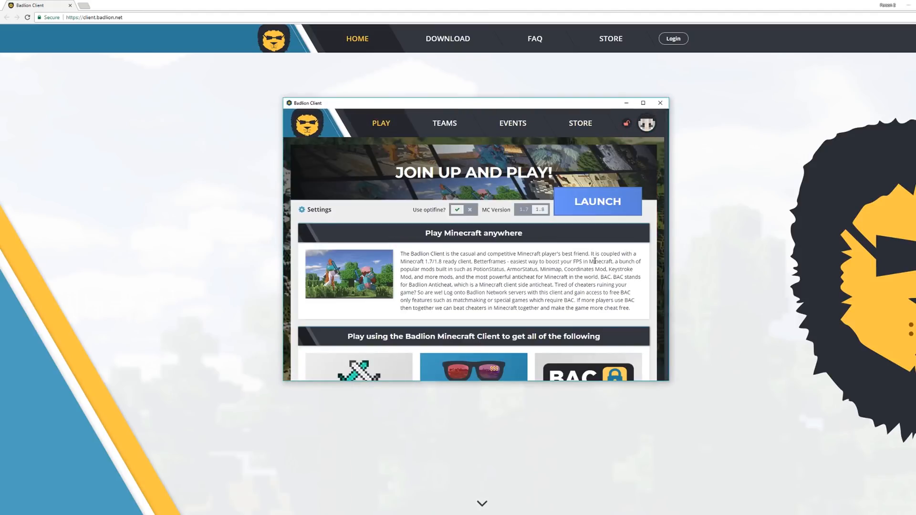
drag(444, 123, 362, 110)
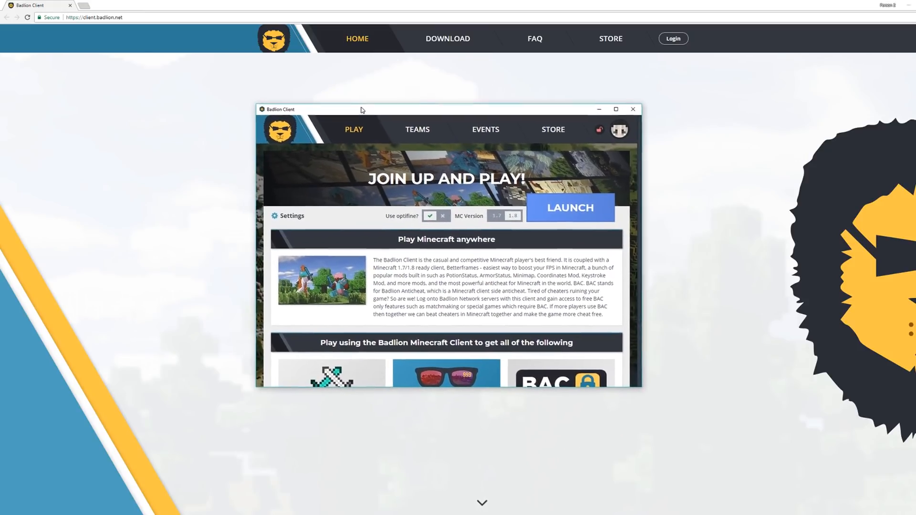
click(431, 217)
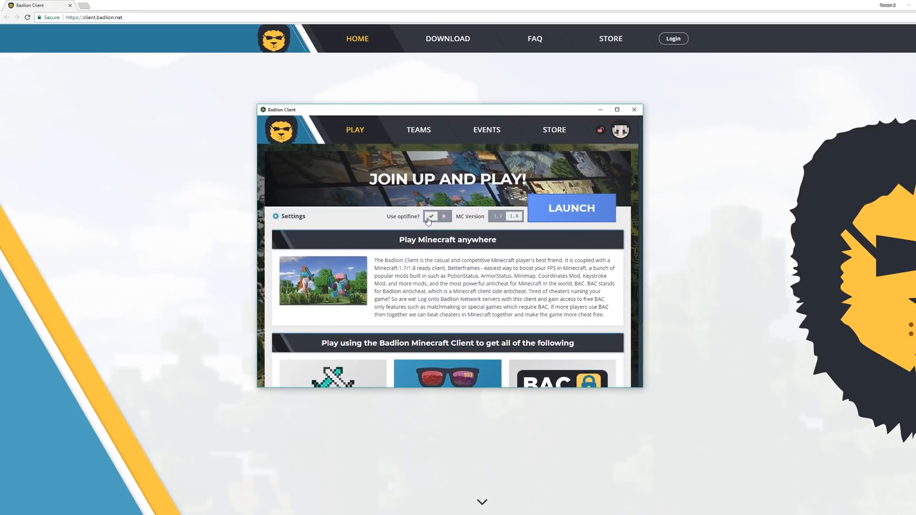
click(570, 216)
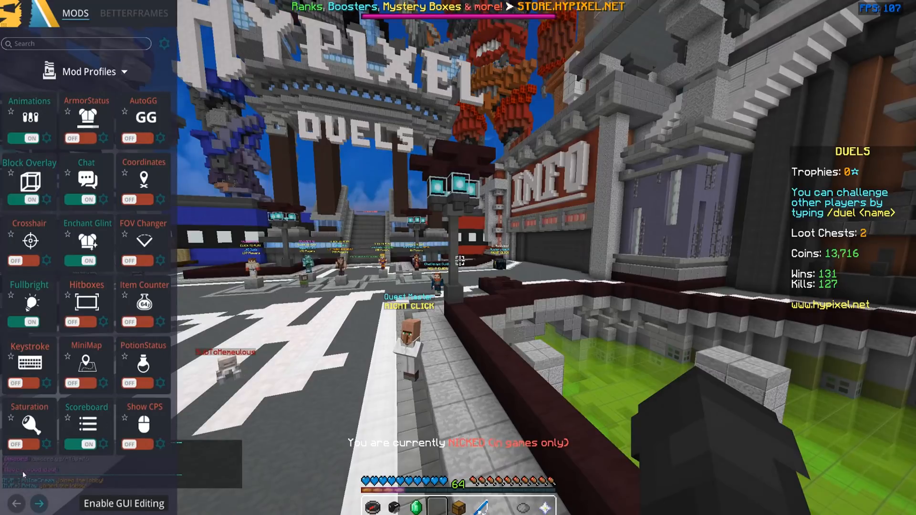
- Page through the mods list and look at the Animations mod settings
click(39, 503)
click(17, 503)
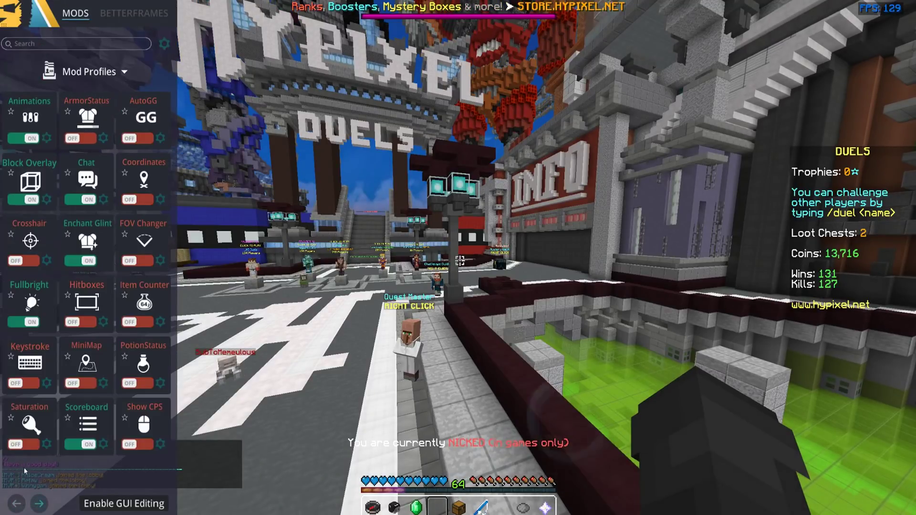
click(43, 144)
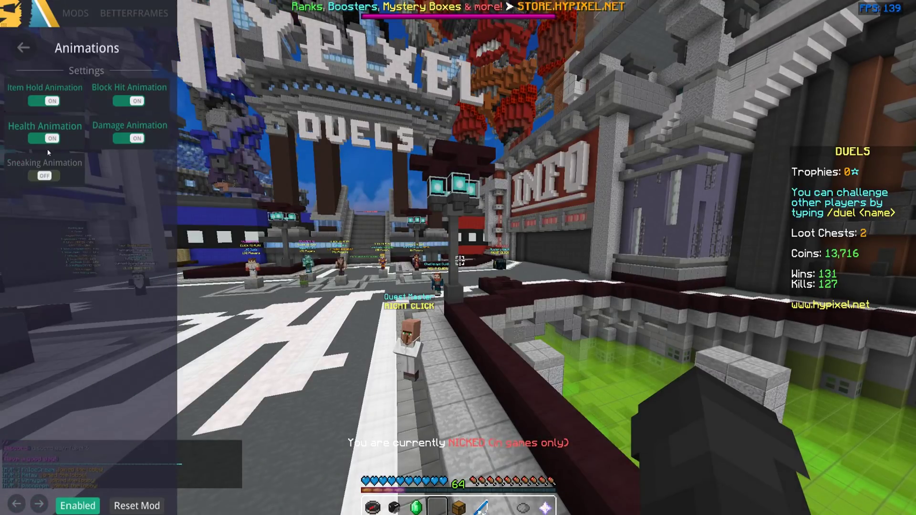
click(23, 48)
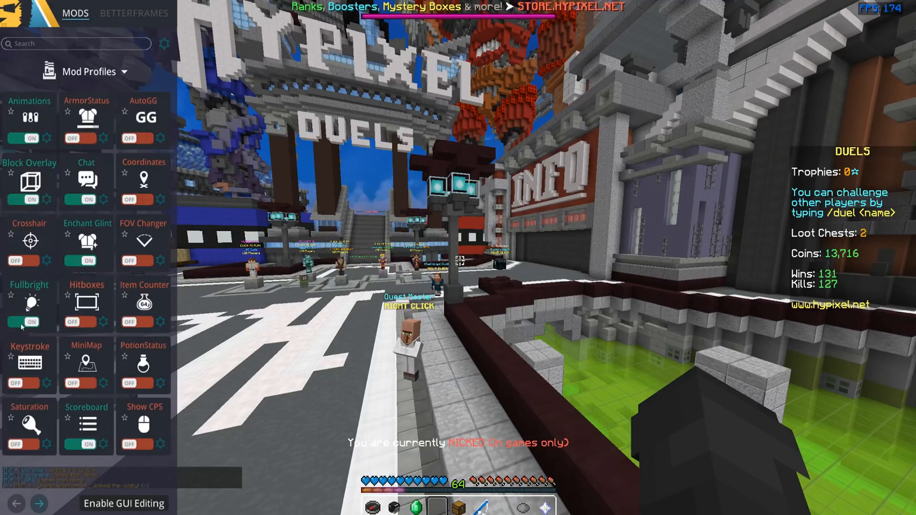
- Browse the remaining mod pages and close the menu back to the Hypixel Duels lobby
click(40, 504)
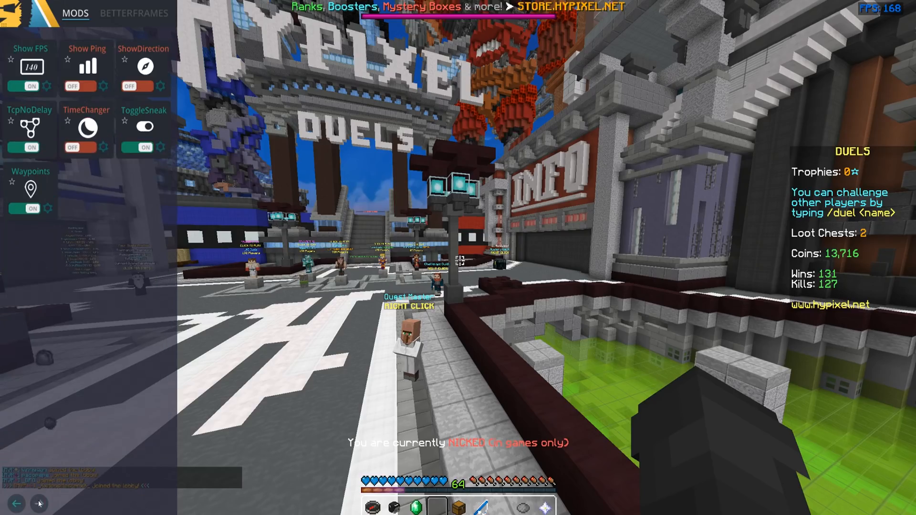
click(16, 504)
key(Escape)
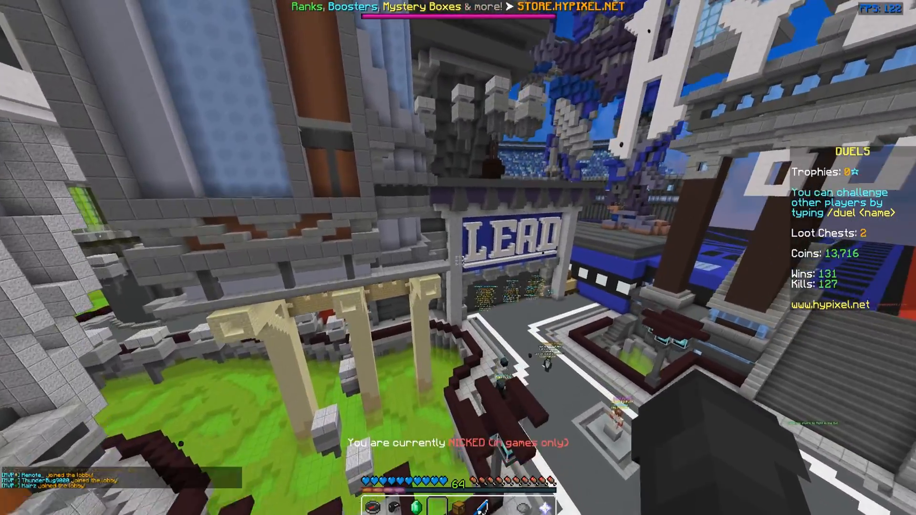
key(F5)
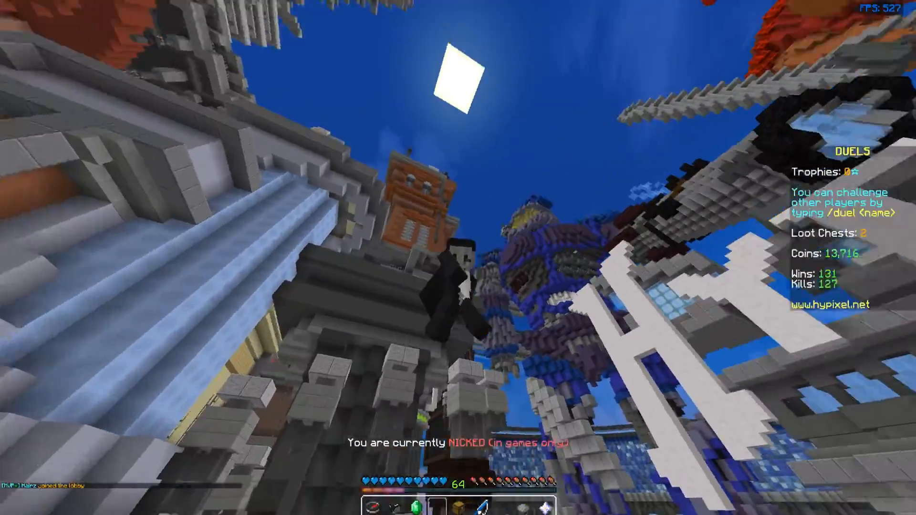
key(F5)
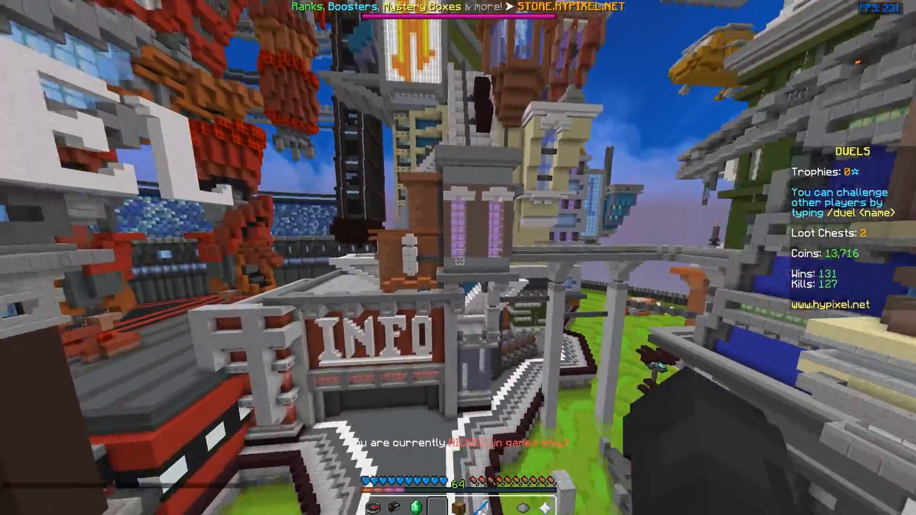